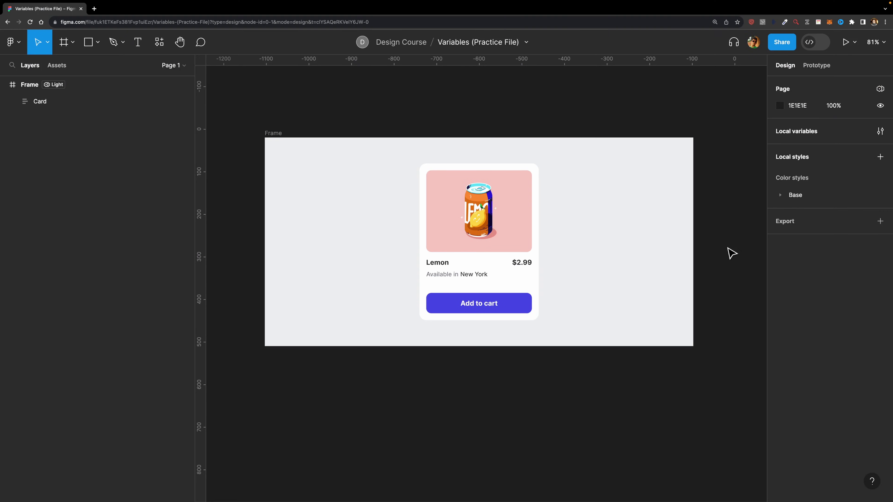
Step: Close the Variables list so the Lemon product card on the canvas is visible
click(881, 130)
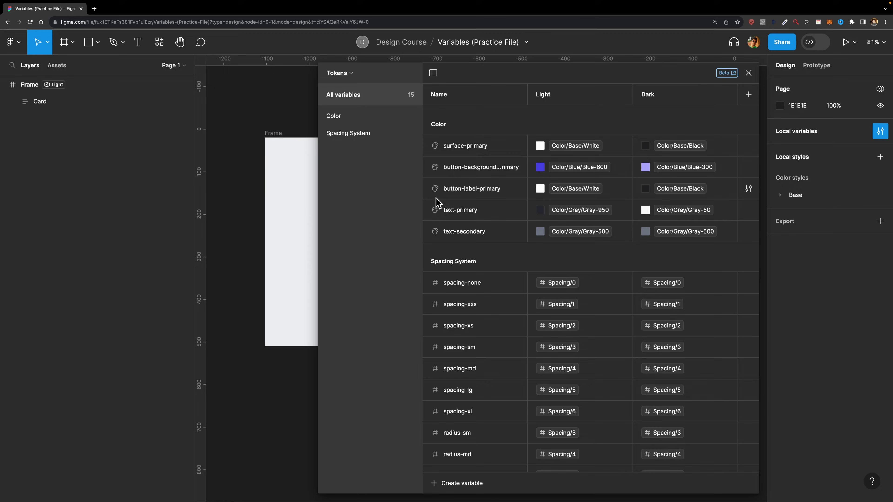
Step: Close the variables list, zoom in, and select the Lemon product title text
click(749, 73)
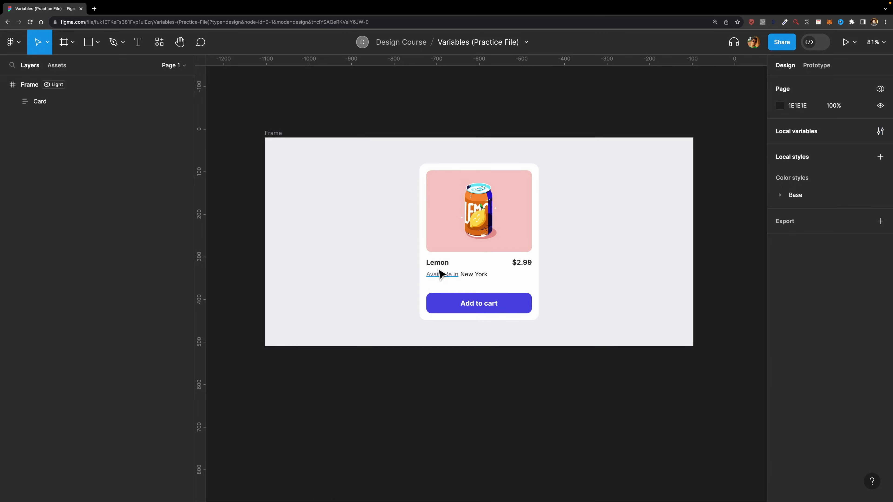
scroll(440, 273, up, 5)
click(445, 264)
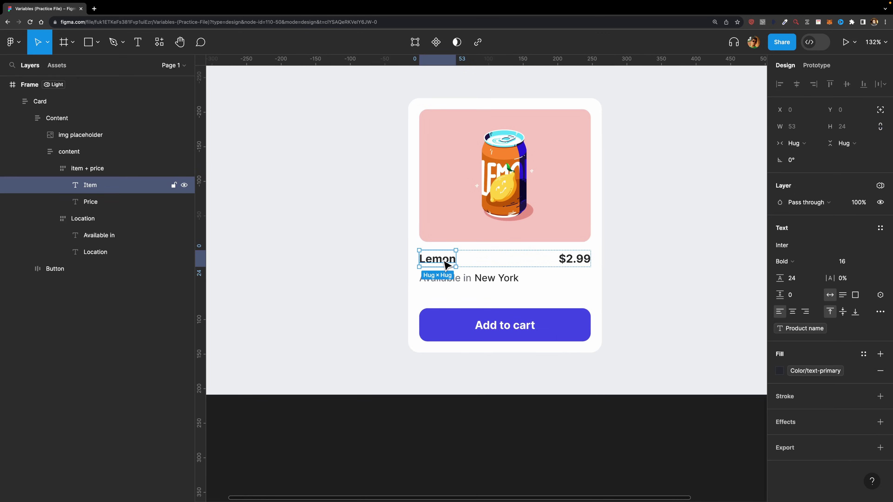
Step: Review the colour tokens offered for the title's fill, then reopen the local variables list
click(863, 354)
drag(696, 284, 685, 225)
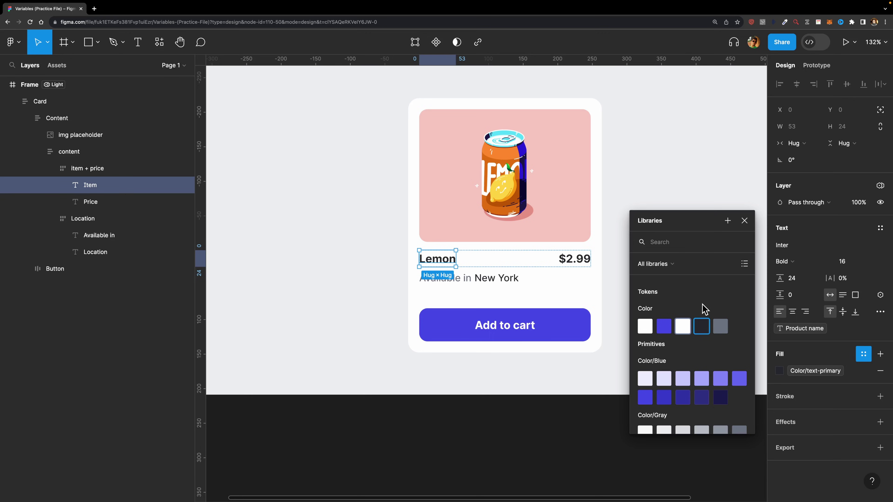
click(745, 221)
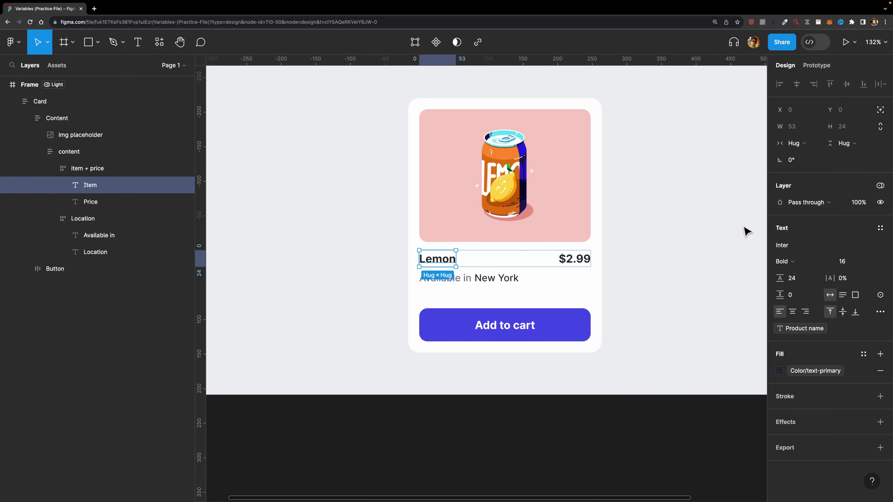
click(654, 422)
click(881, 132)
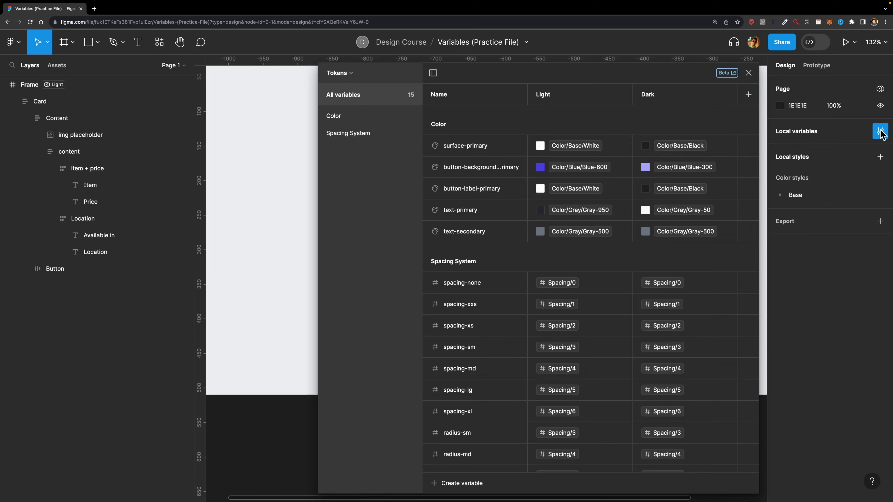
Step: Restrict surface-primary's colour scoping to Frame, Shape and Stroke, excluding Text
right_click(511, 151)
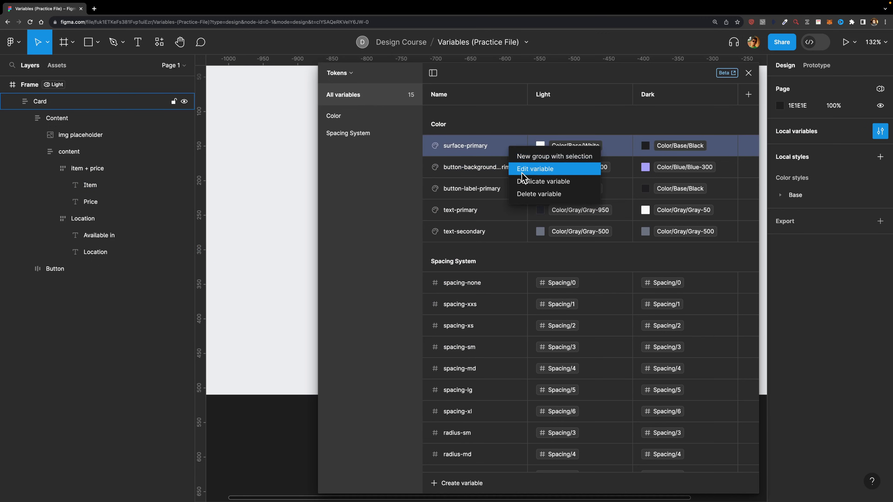
click(552, 172)
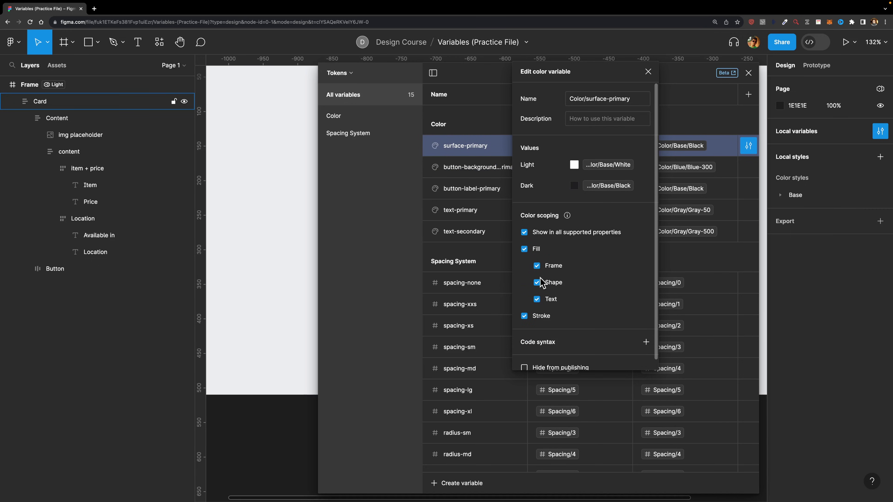
click(524, 250)
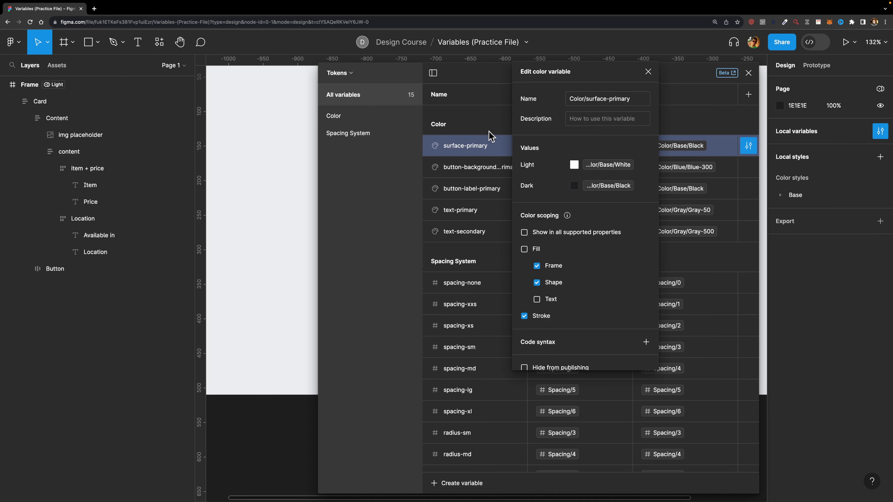
drag(572, 74, 635, 73)
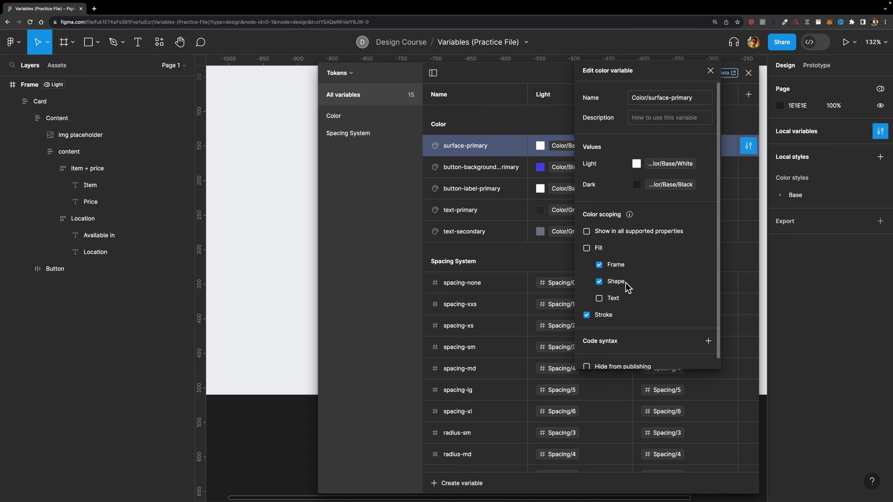
click(710, 72)
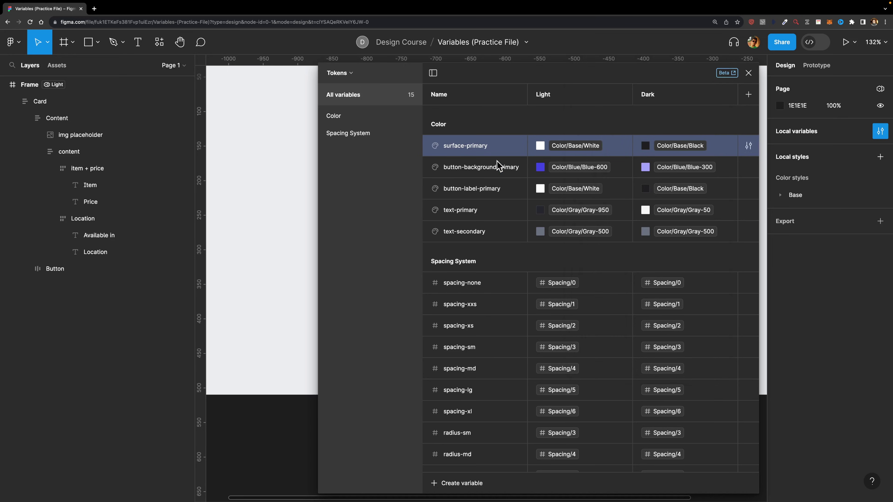
Step: Scope surface-primary and the button background variable to shape fills and strokes only
click(510, 170)
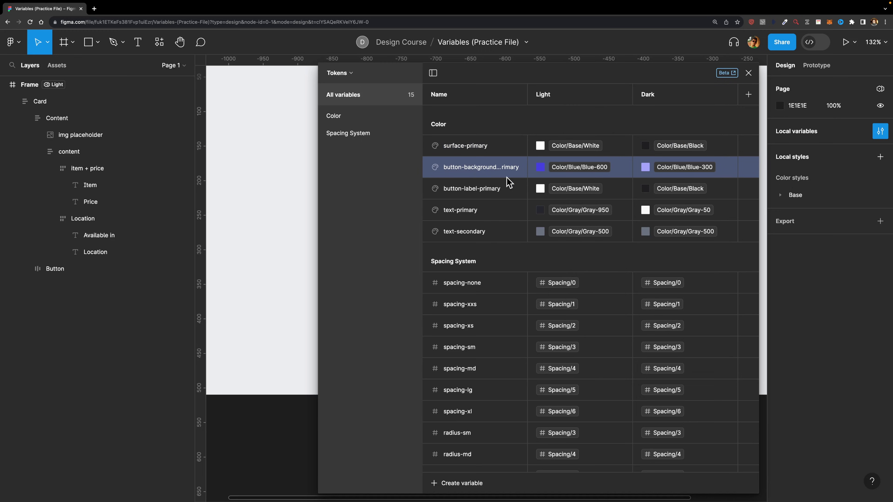
click(496, 148)
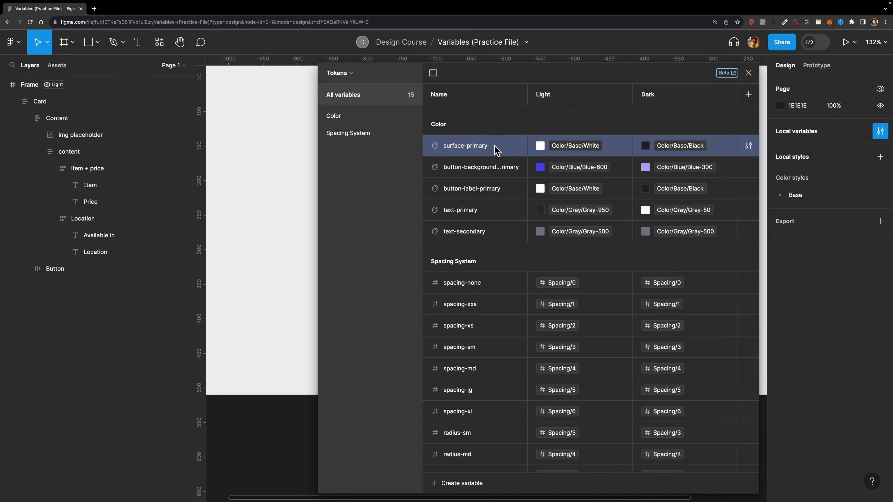
click(488, 192)
click(502, 150)
shift+click(504, 168)
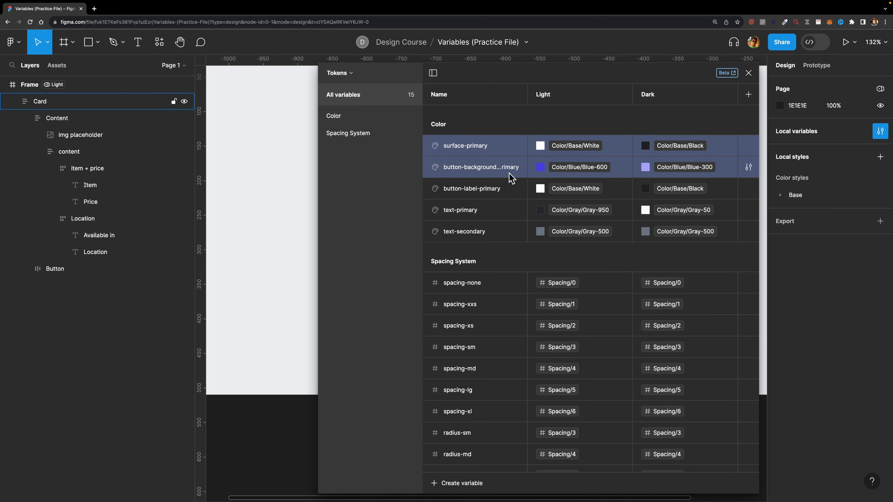
right_click(510, 178)
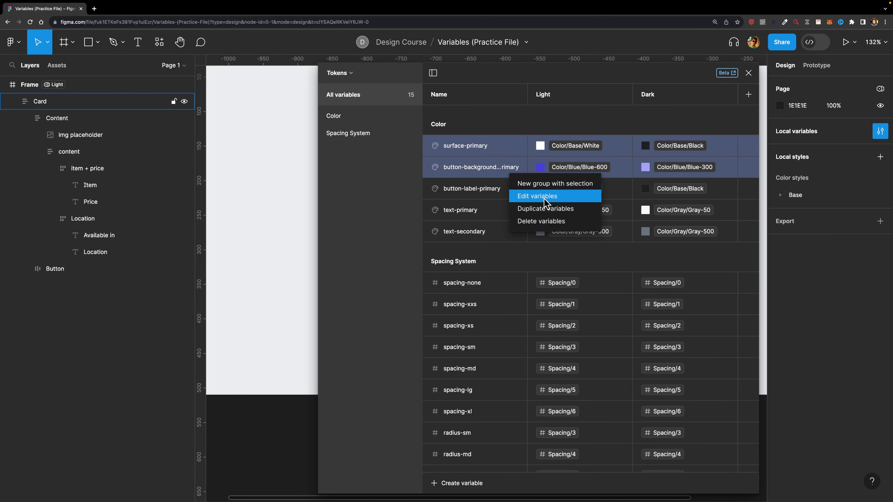
click(557, 199)
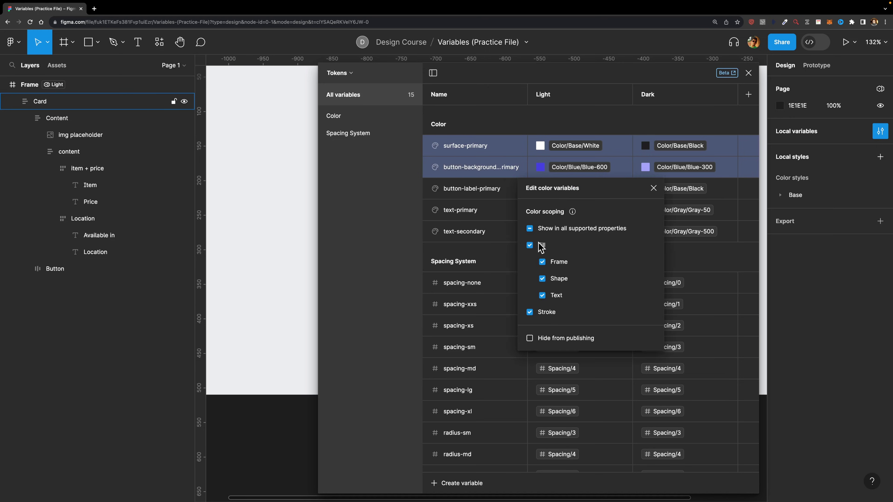
click(530, 245)
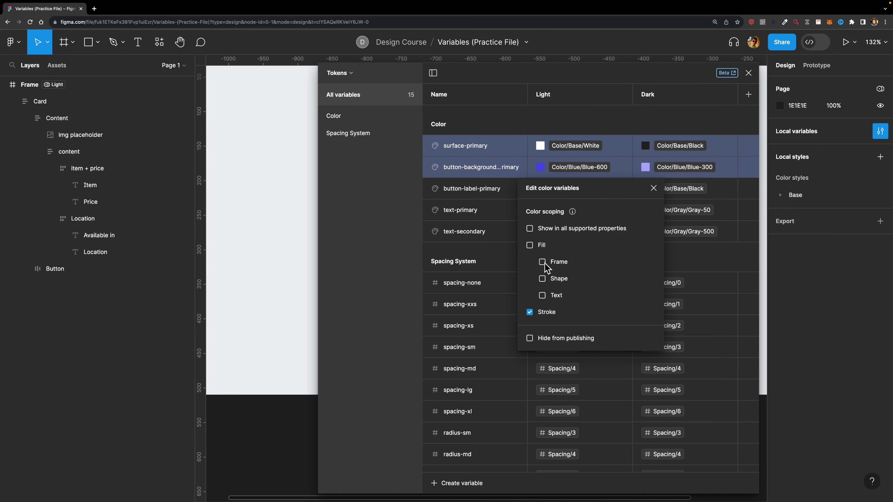
click(543, 279)
click(653, 189)
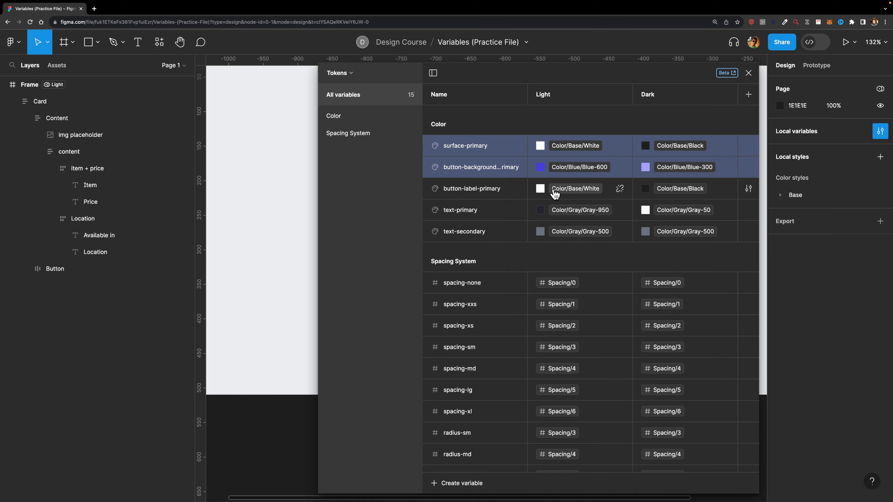
Step: Limit button-label-primary, text-primary and text-secondary to text fills only, then close the variables list
click(515, 193)
shift+click(509, 235)
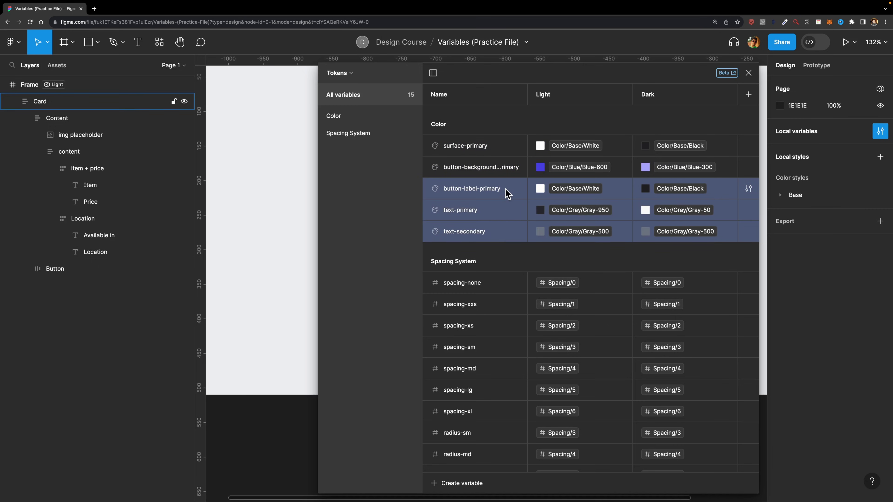
right_click(515, 197)
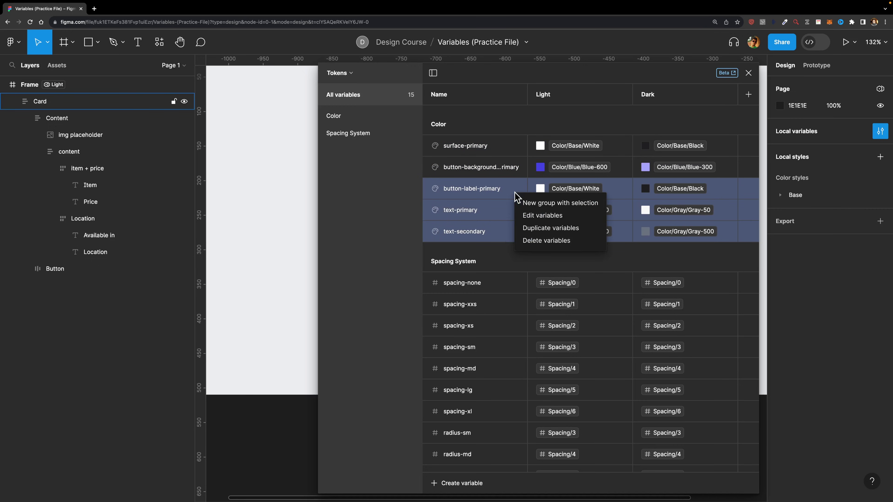
click(532, 216)
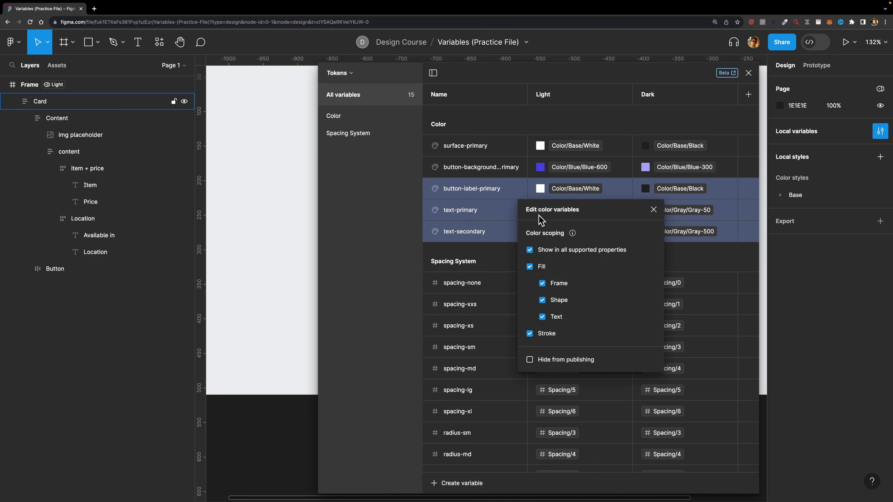
click(530, 267)
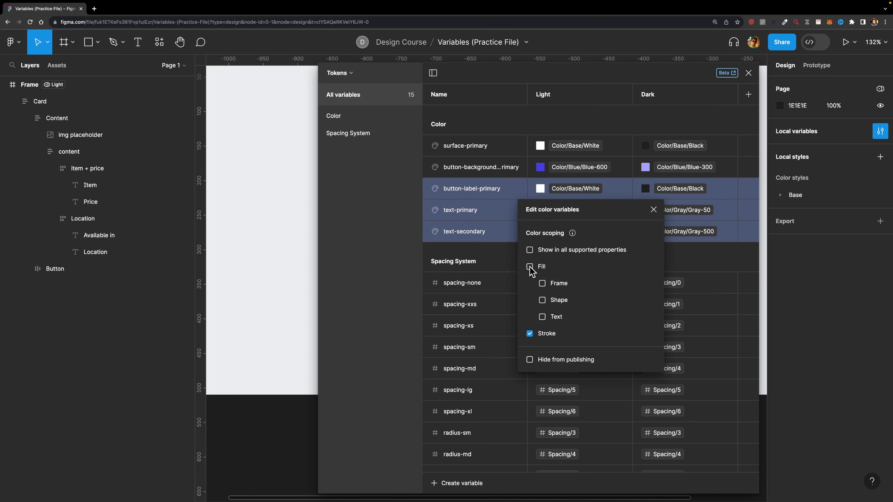
click(530, 333)
click(543, 317)
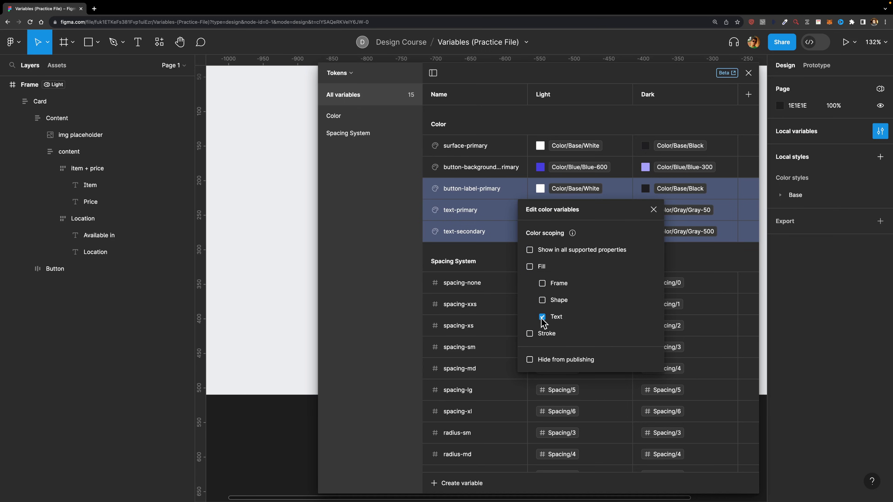
click(653, 210)
click(748, 73)
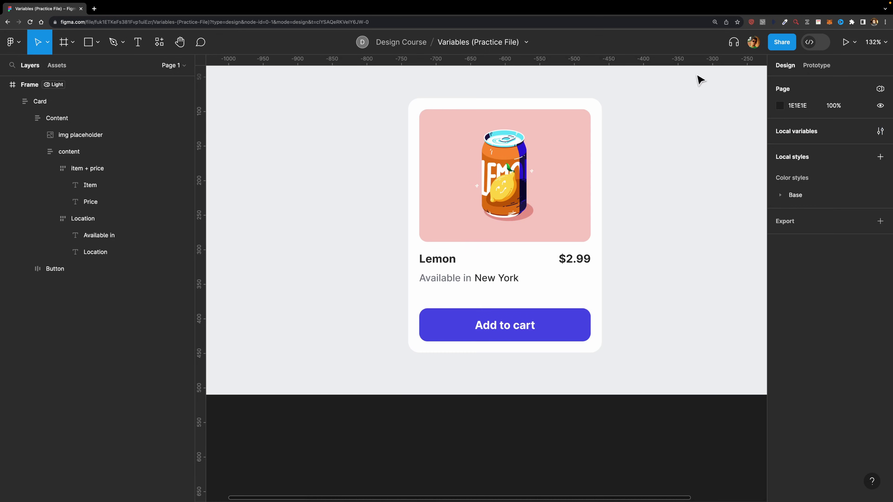
click(447, 260)
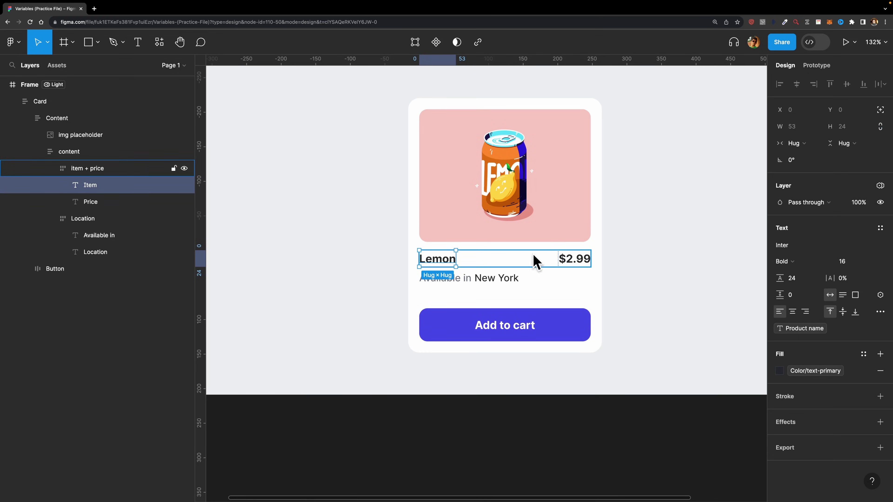
click(863, 354)
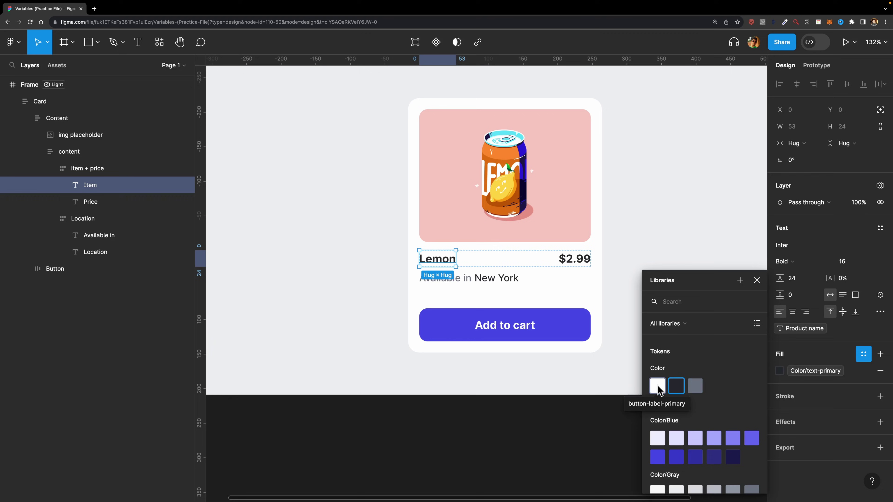
click(454, 280)
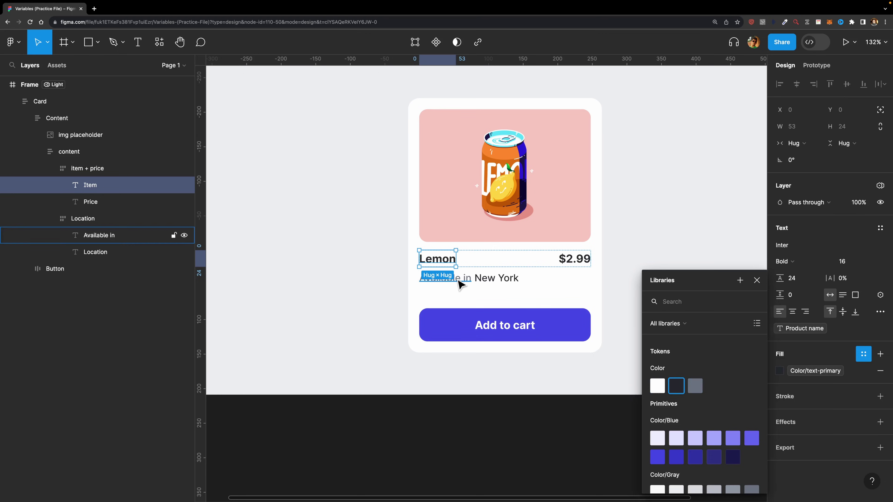
click(864, 353)
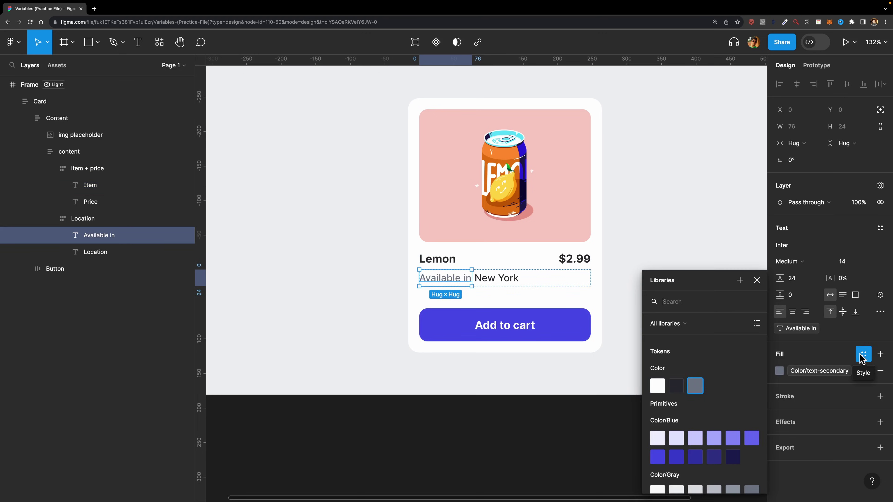
click(757, 280)
click(505, 325)
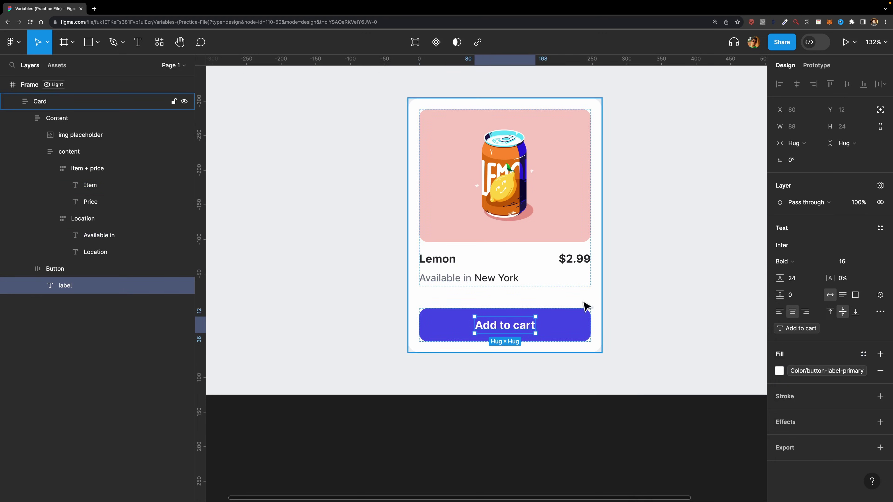
click(574, 323)
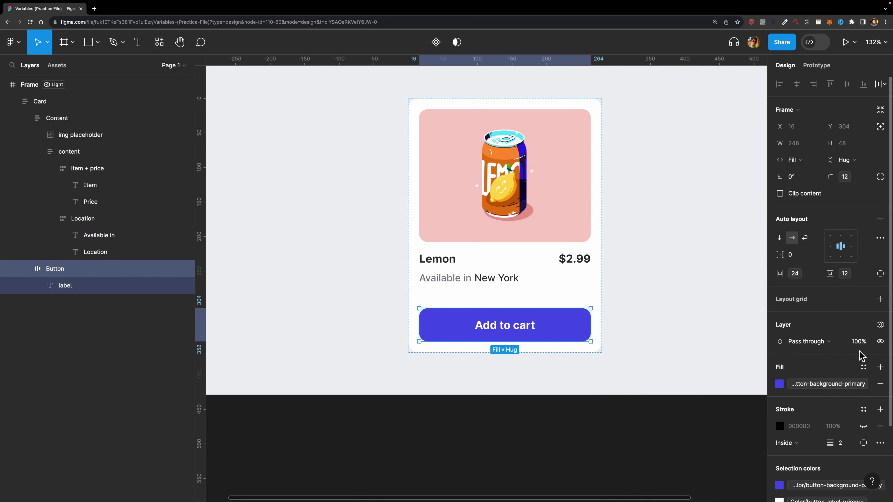
click(864, 367)
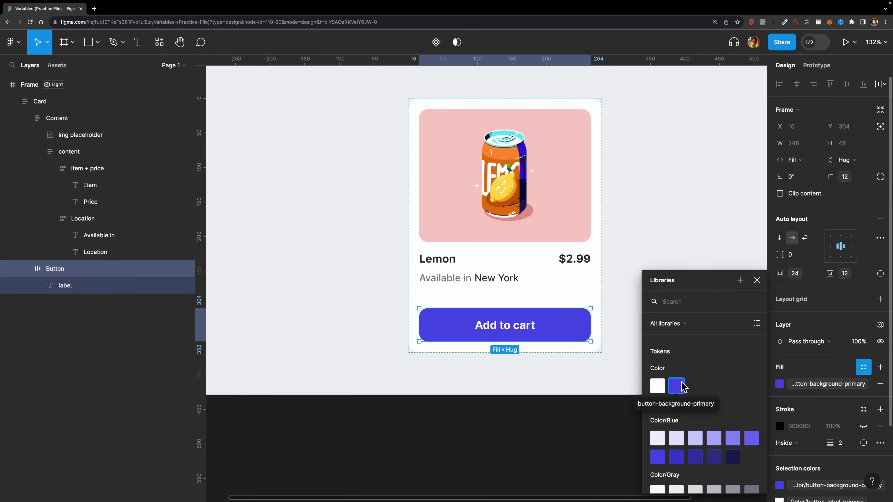
click(664, 328)
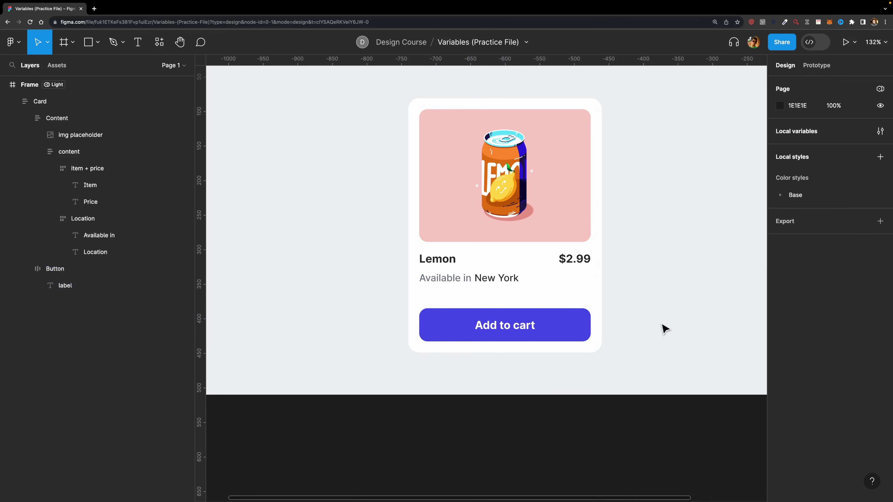
Step: Add a Web code syntax named surface-primary to the surface-primary variable
click(881, 131)
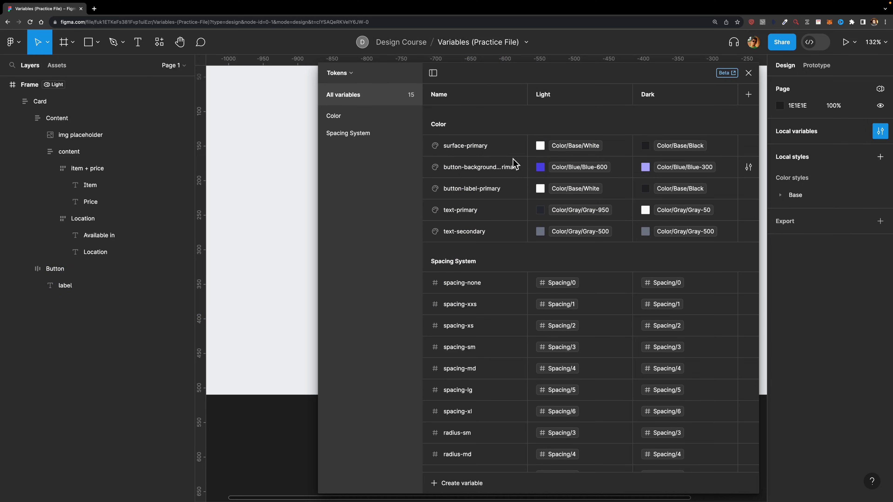
click(499, 147)
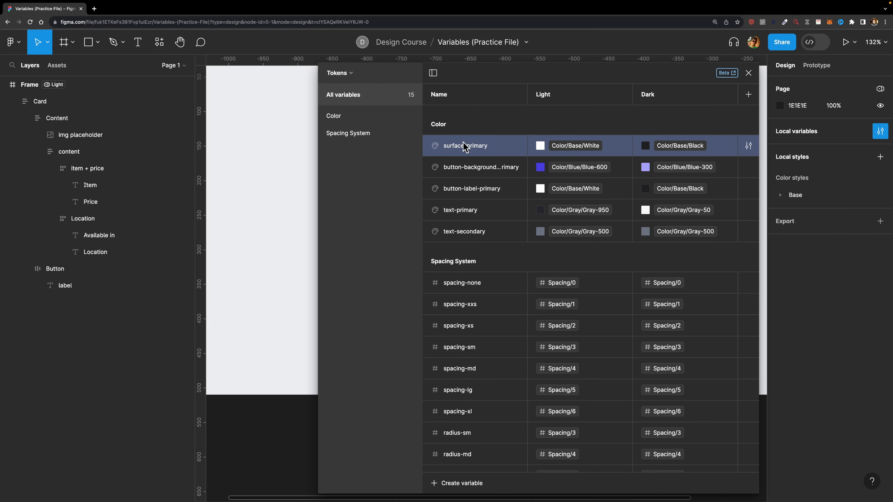
right_click(509, 147)
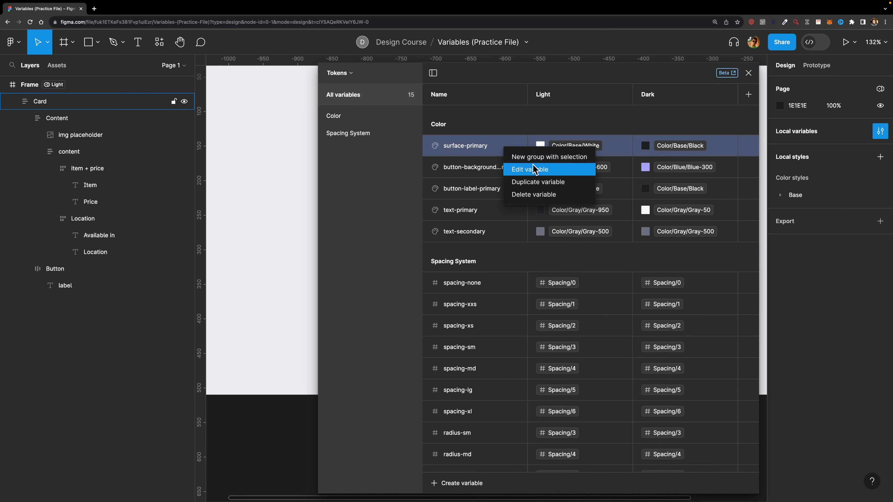
click(538, 168)
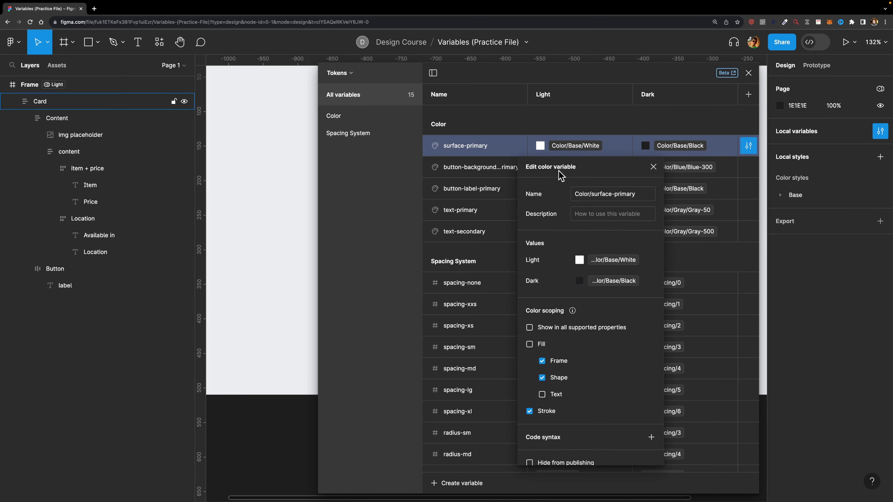
scroll(564, 366, down, 1)
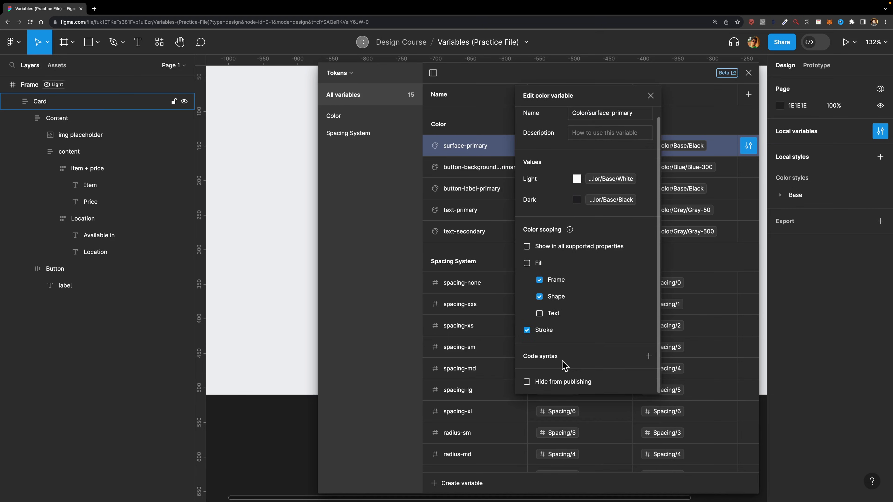
click(648, 358)
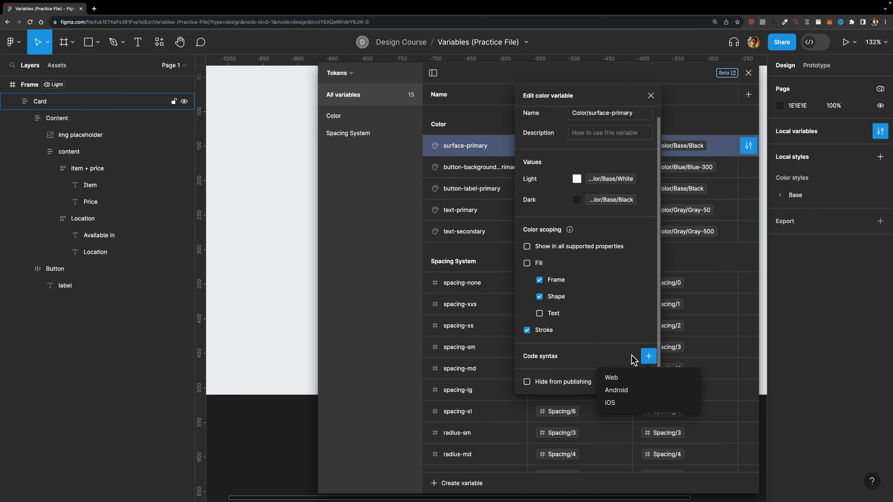
click(630, 379)
scroll(589, 375, down, 2)
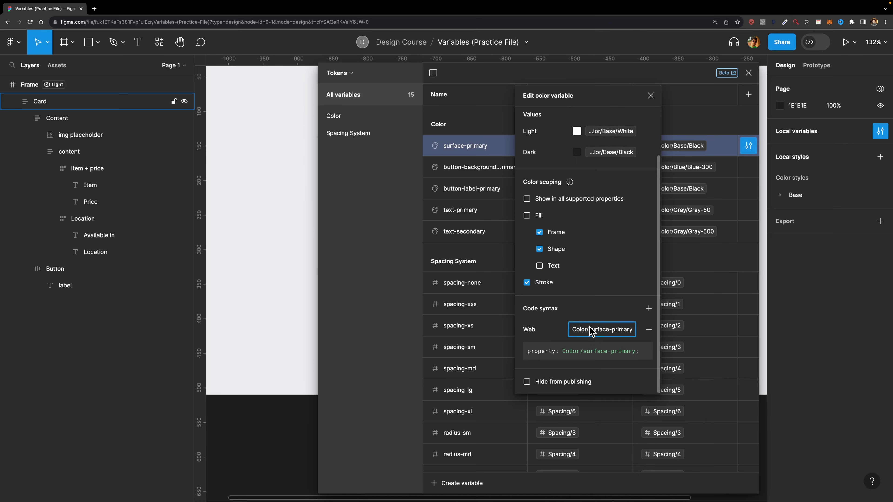
drag(588, 329, 561, 334)
key(BackSpace)
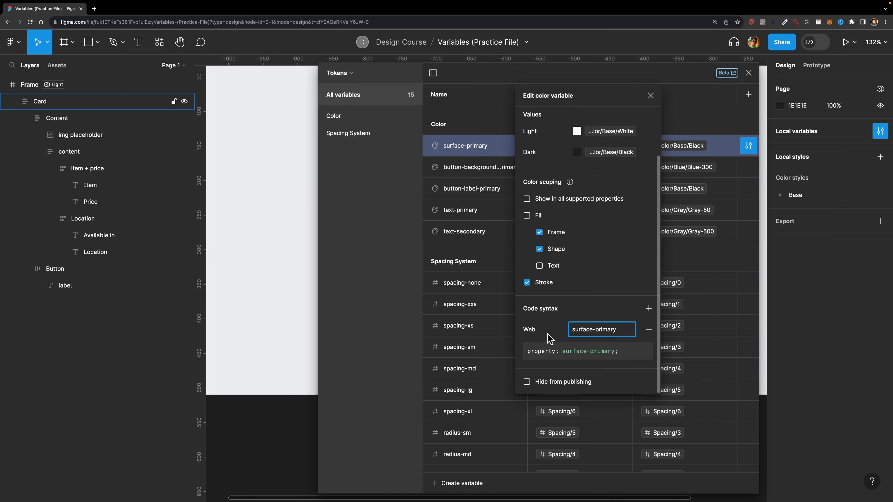
Step: Add an iOS code syntax named surfacePrimary to surface-primary and close the dialog
click(648, 309)
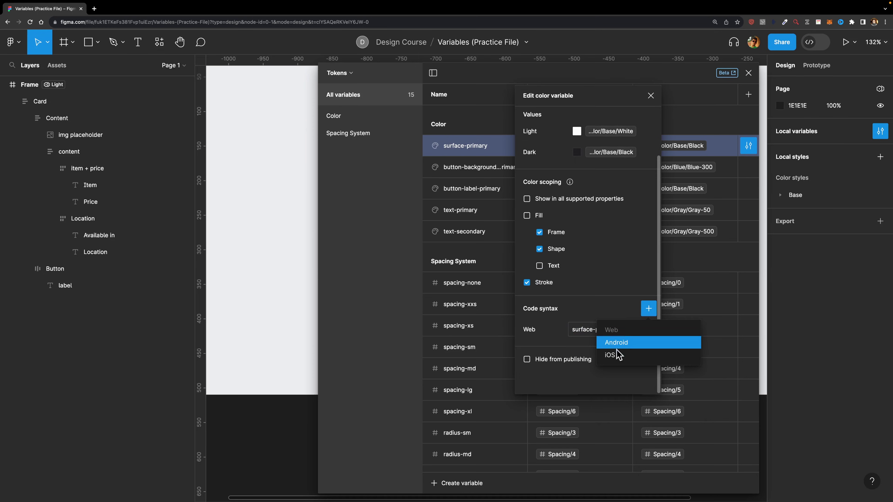
click(612, 355)
drag(612, 351, 550, 356)
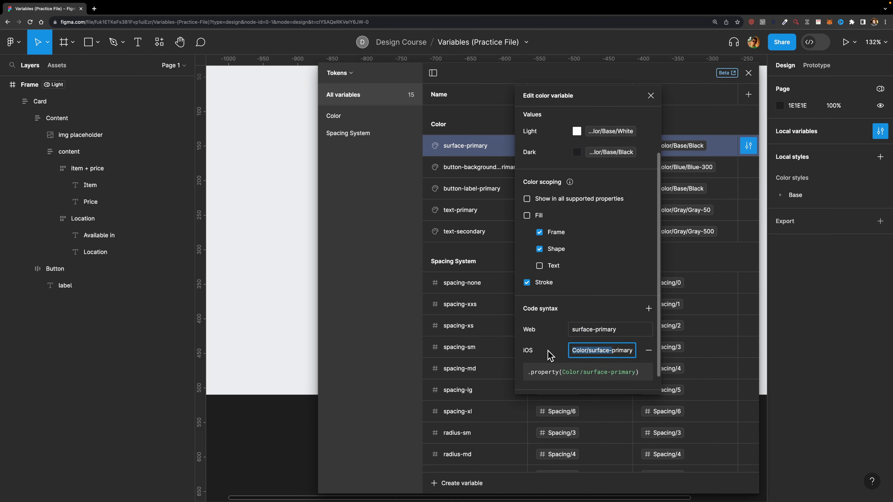
text(sur)
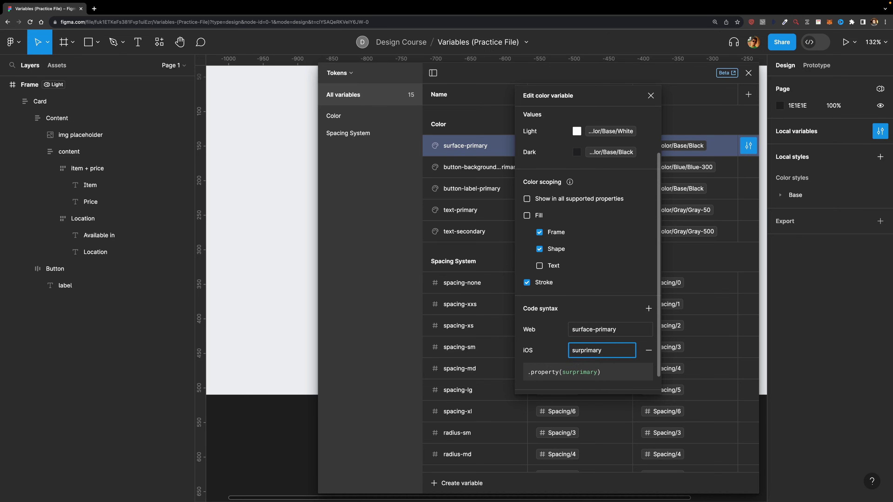
text(face)
key(Delete)
text(P)
key(Return)
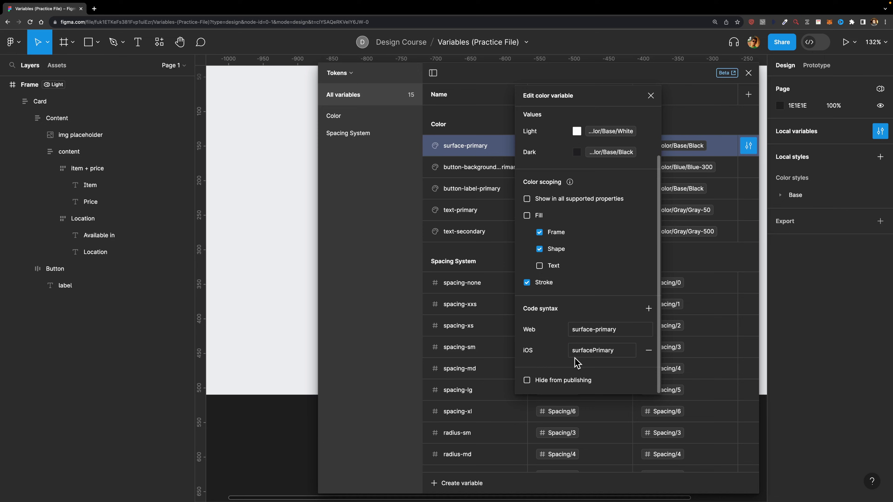
key(Escape)
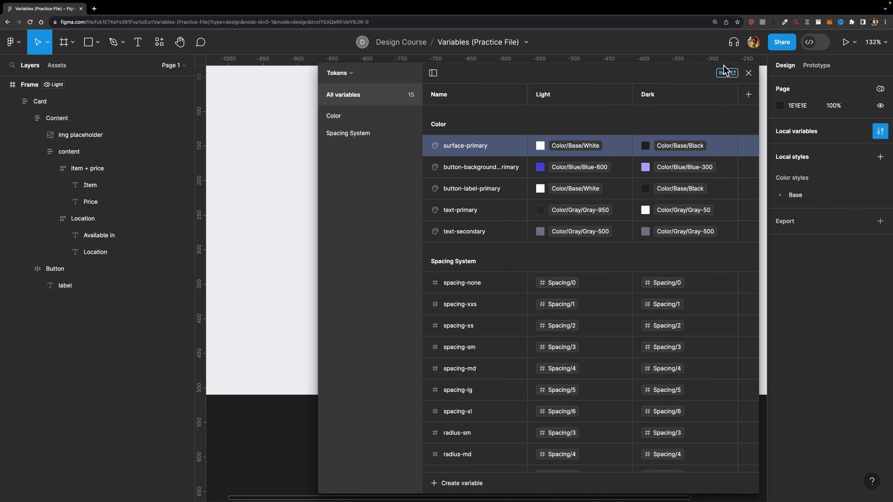
click(811, 42)
Step: Switch the Card's Dev Mode code from CSS to iOS SwiftUI, confirm background surfacePrimary, return to Design
click(491, 282)
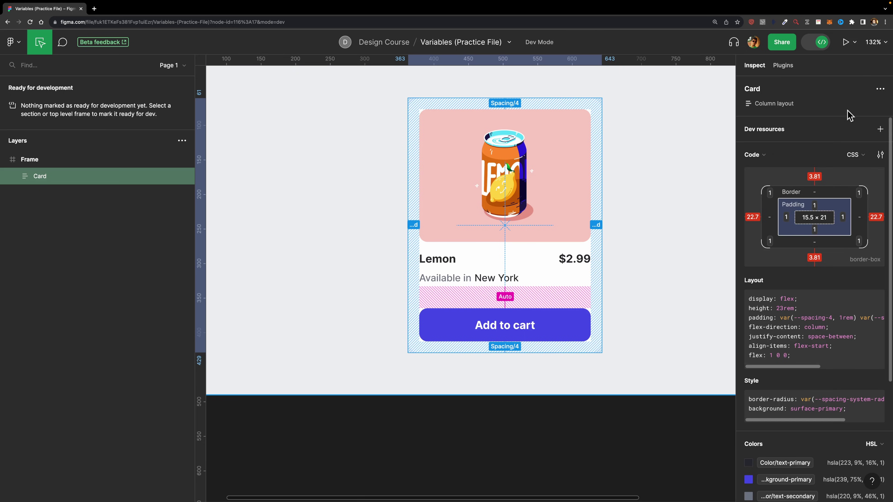
click(855, 157)
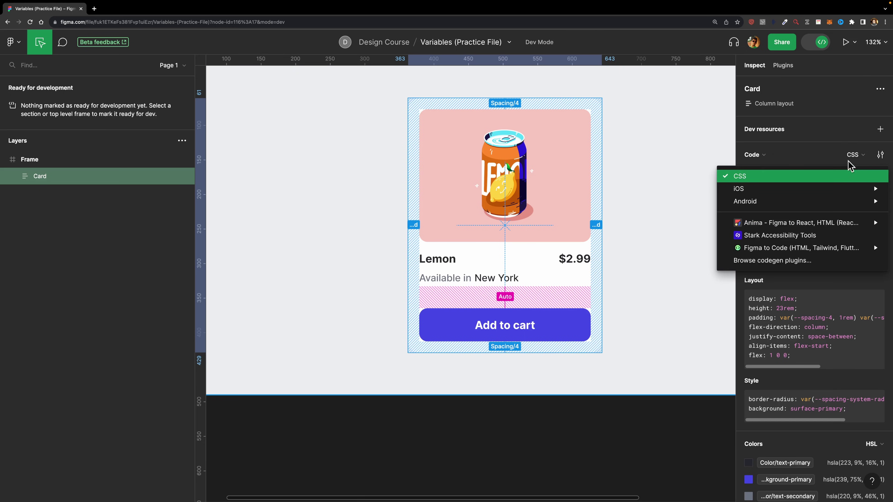
mouse_move(794, 188)
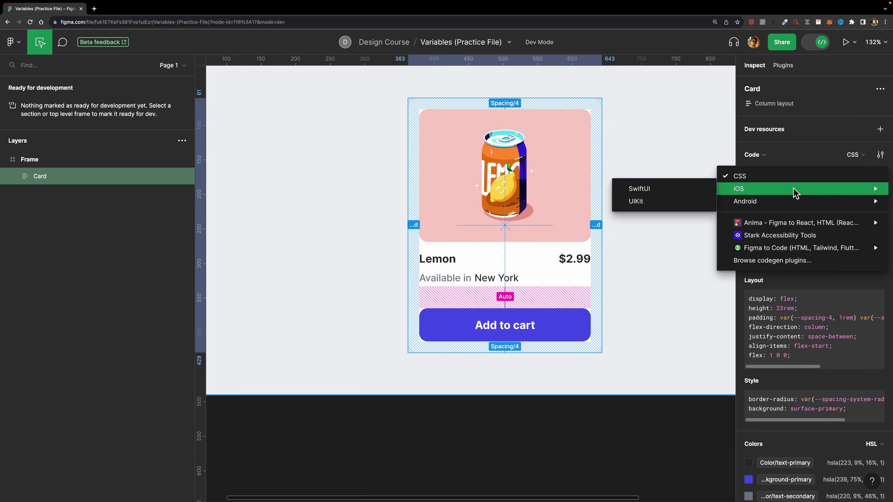
click(639, 189)
drag(790, 394, 840, 393)
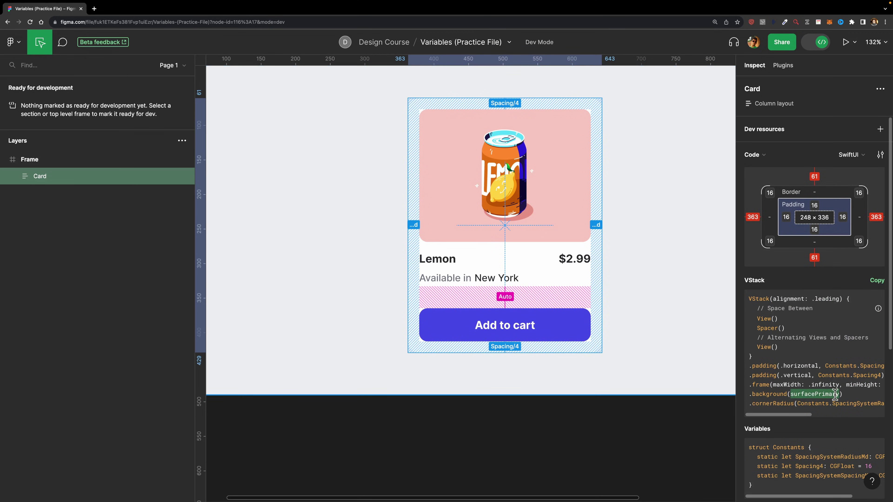
click(820, 43)
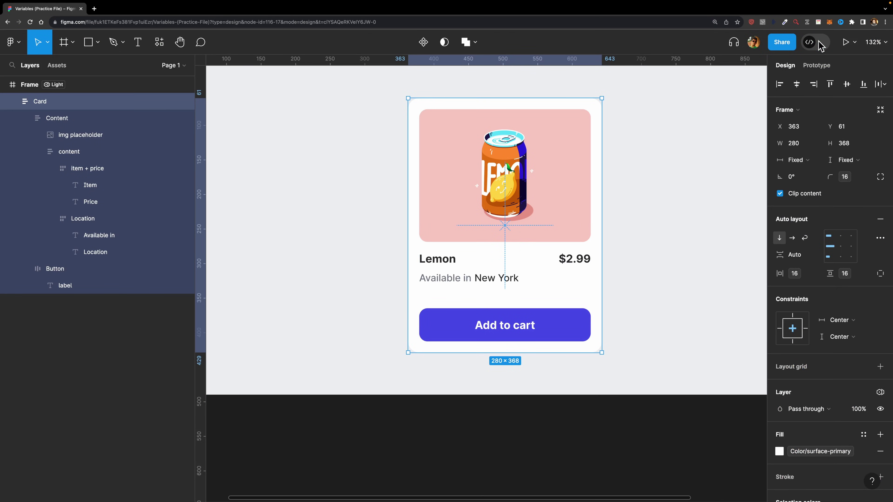
key(Escape)
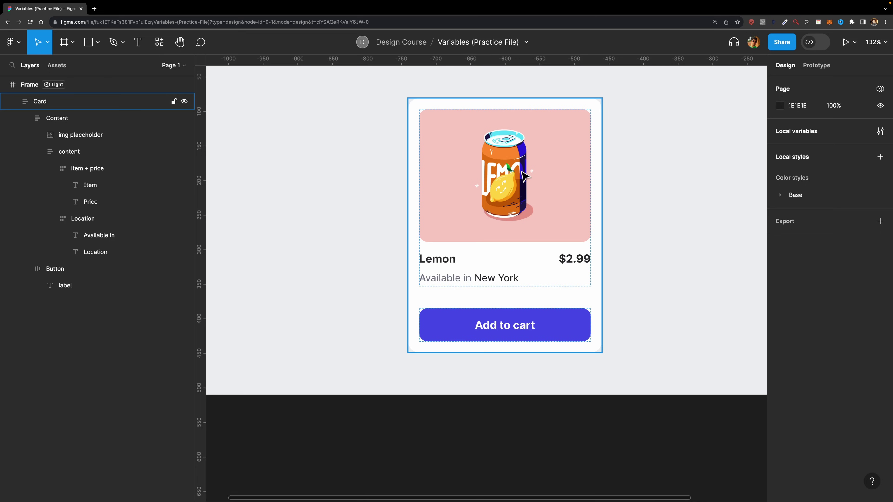
click(880, 131)
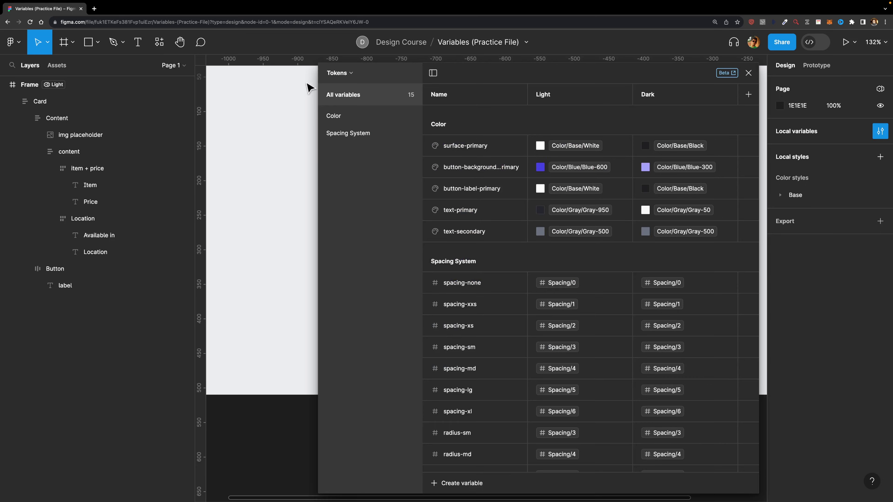
click(353, 76)
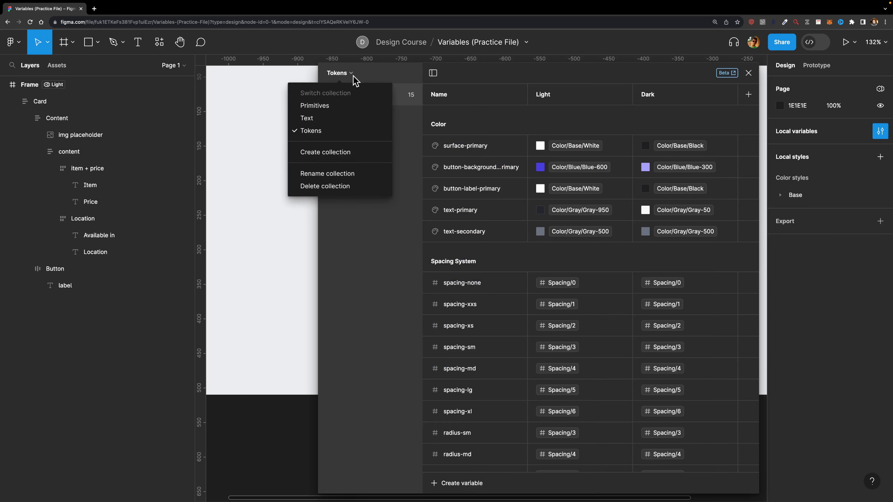
click(324, 117)
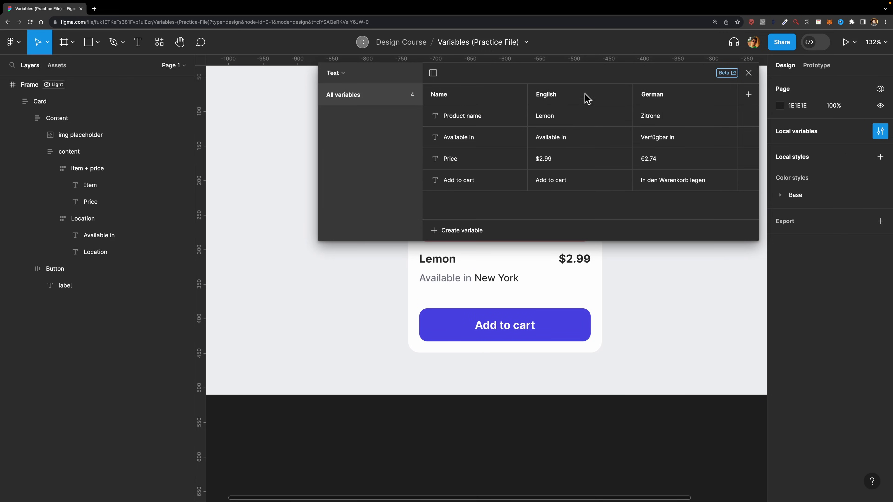
click(748, 73)
scroll(588, 188, down, 2)
scroll(588, 187, down, 2)
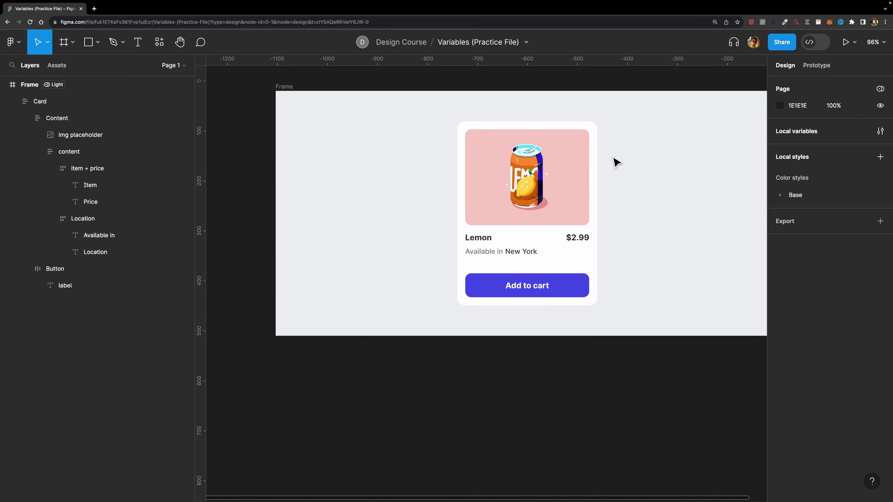
click(296, 92)
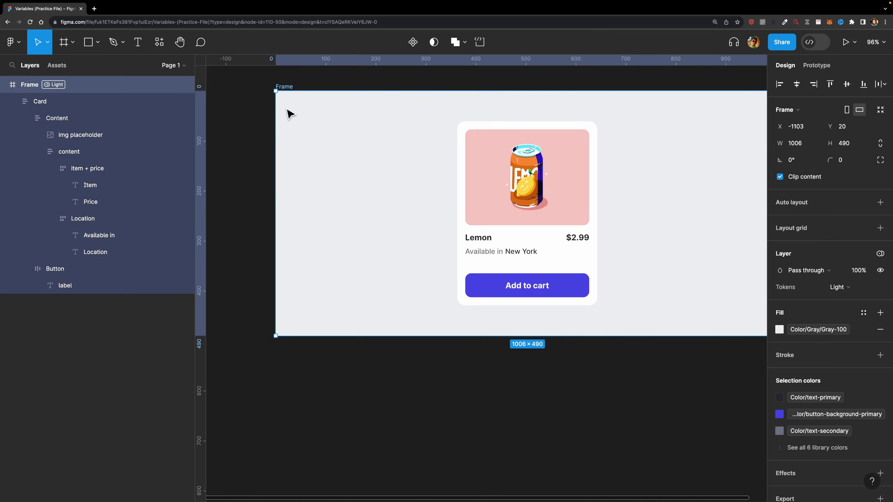
click(880, 253)
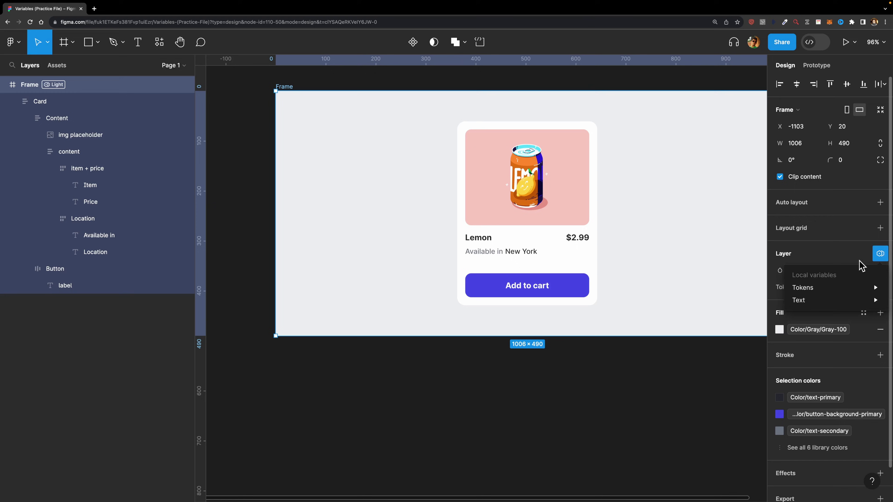
mouse_move(809, 302)
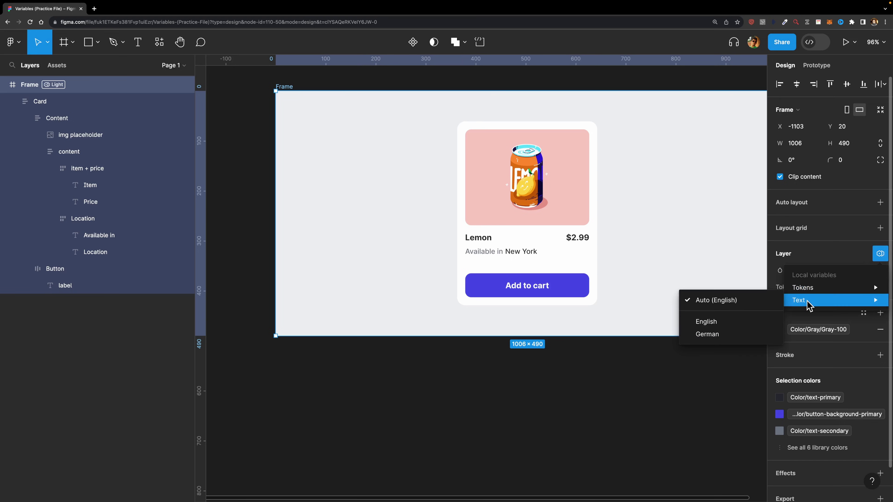
click(727, 335)
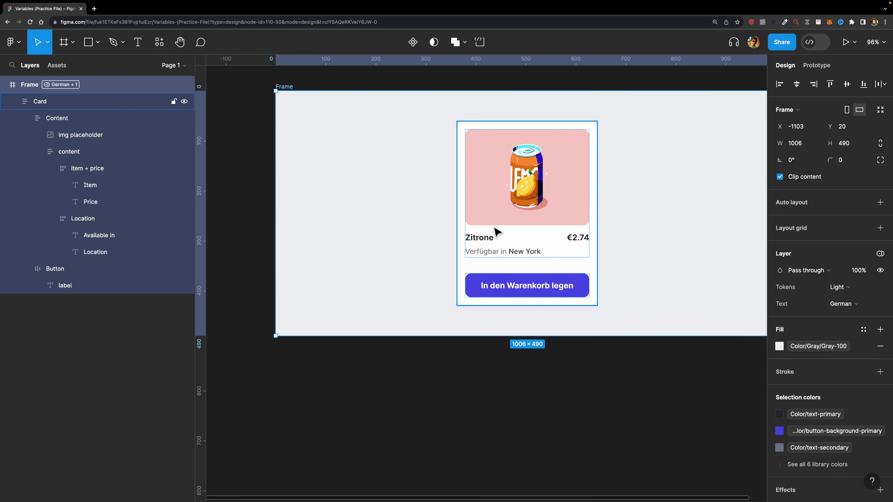
key(super+z)
click(533, 214)
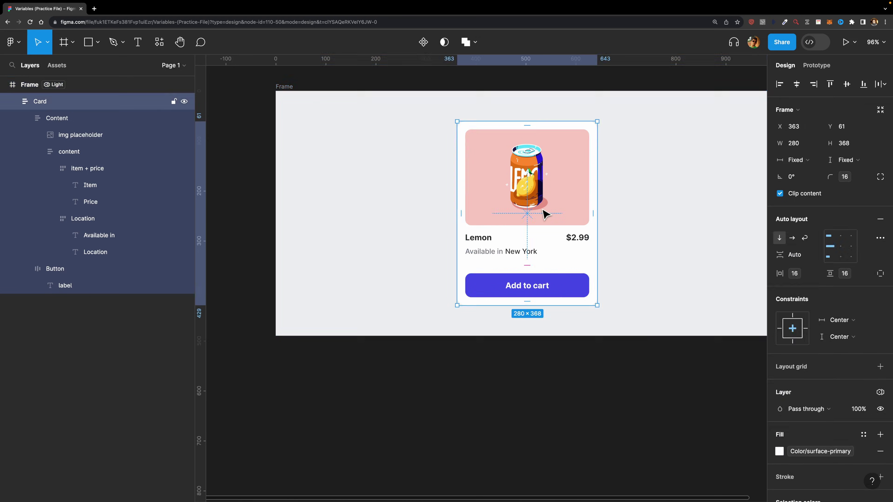
scroll(453, 175, right, 3)
scroll(622, 196, left, 3)
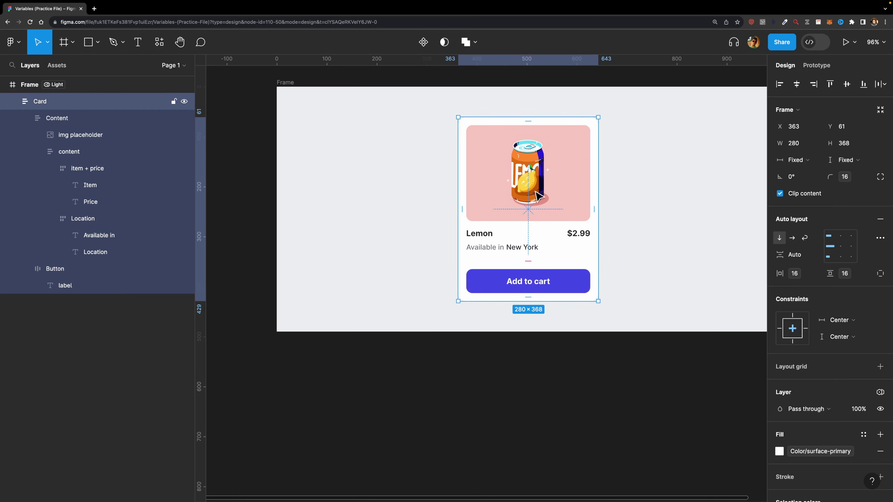
Step: Duplicate the Lemon card and place the copy beside the original inside the Frame
drag(532, 197, 569, 201)
key(super+d)
scroll(569, 200, down, 5)
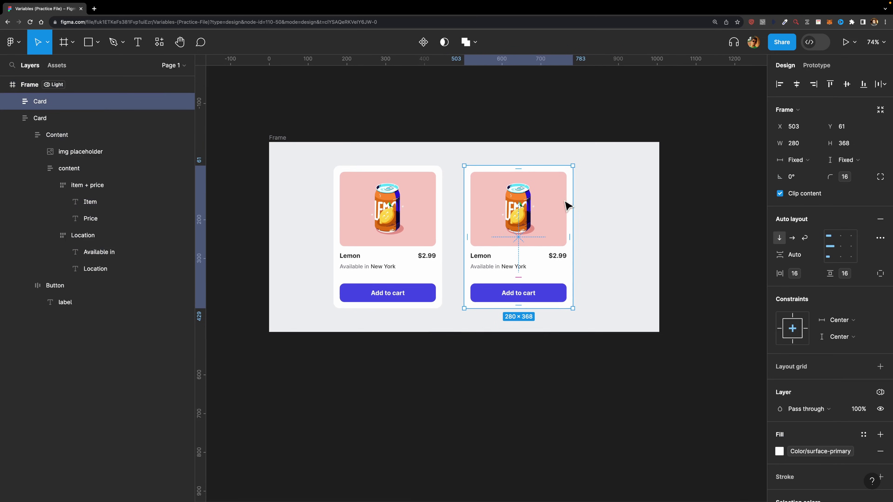
click(276, 138)
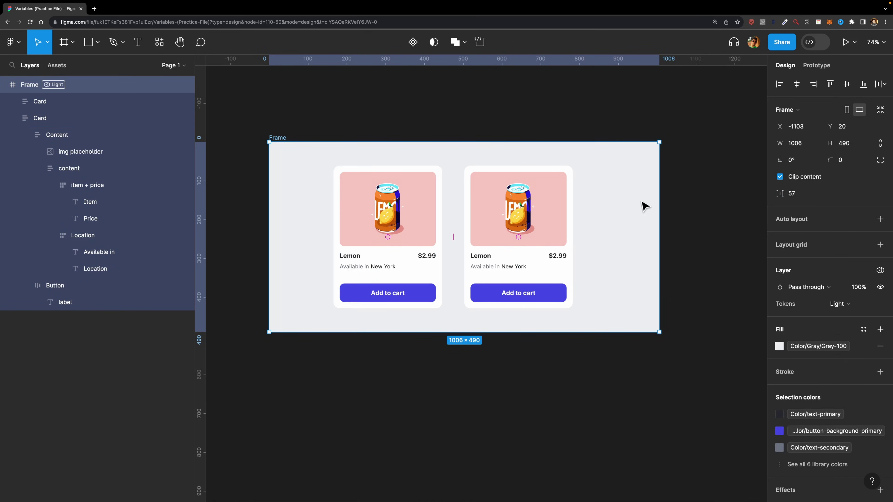
Step: Preview the second card in Tokens Dark mode, then undo back to light colours
click(533, 212)
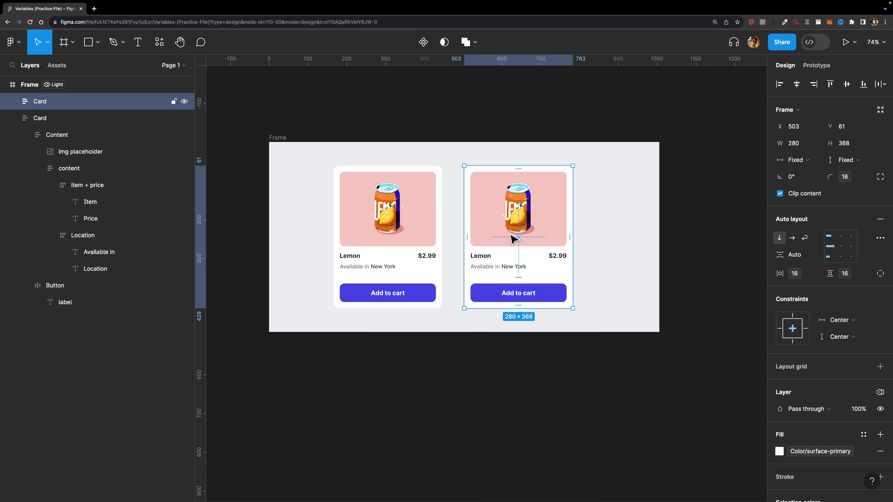
scroll(879, 299, down, 5)
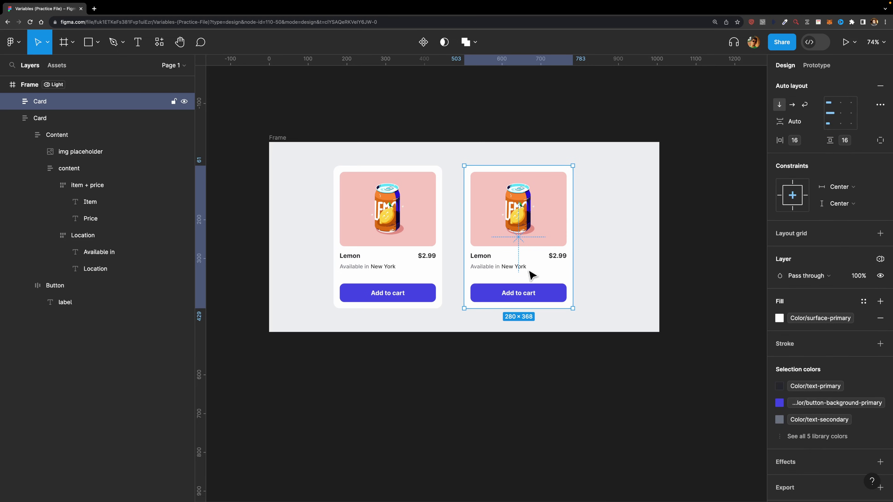
click(874, 261)
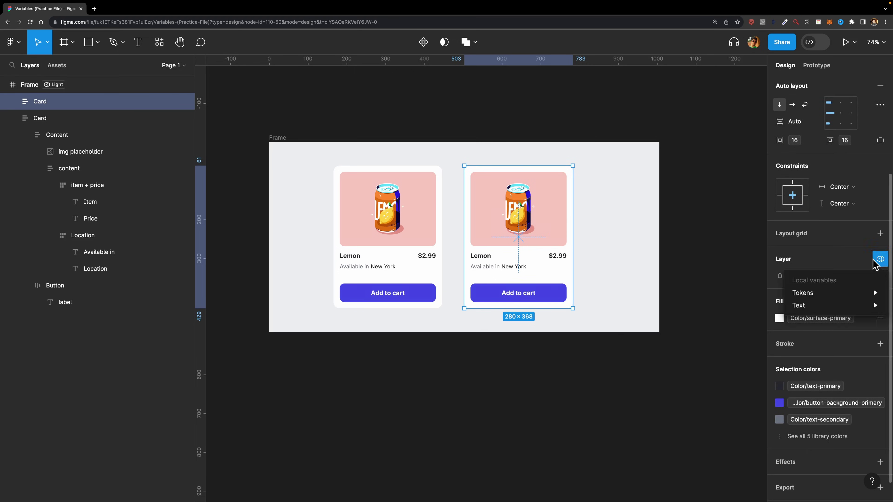
mouse_move(810, 298)
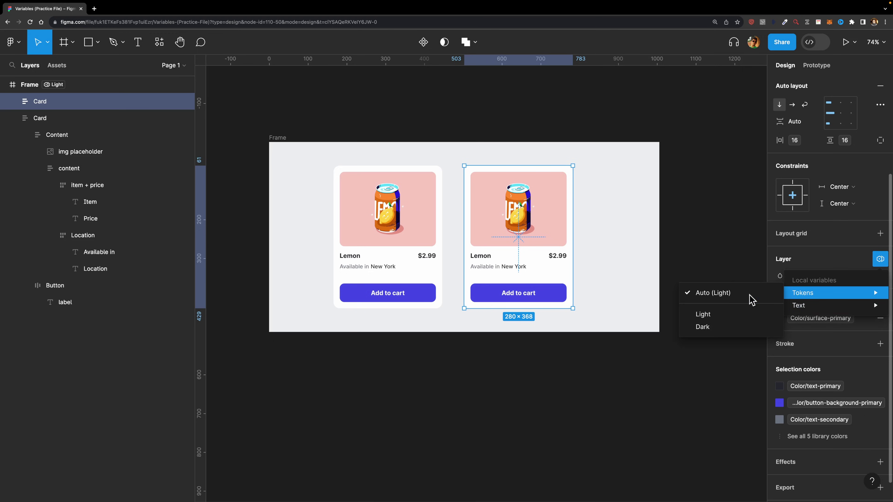
click(719, 326)
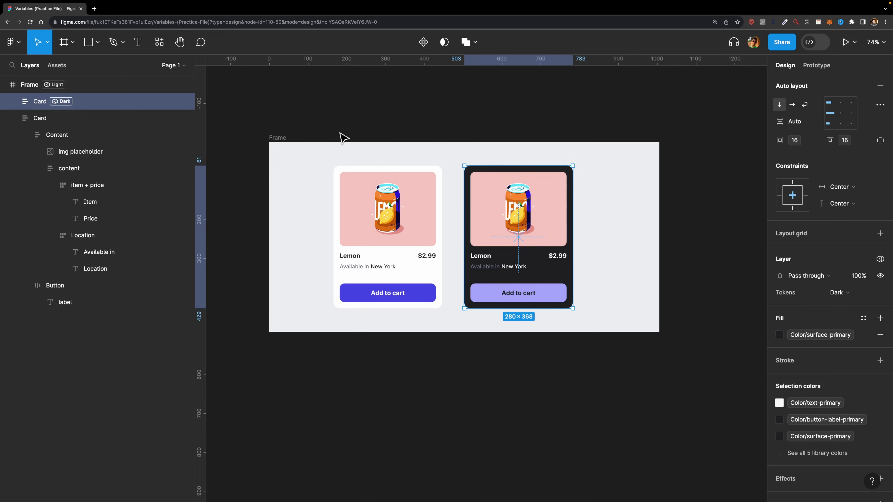
key(ctrl+z)
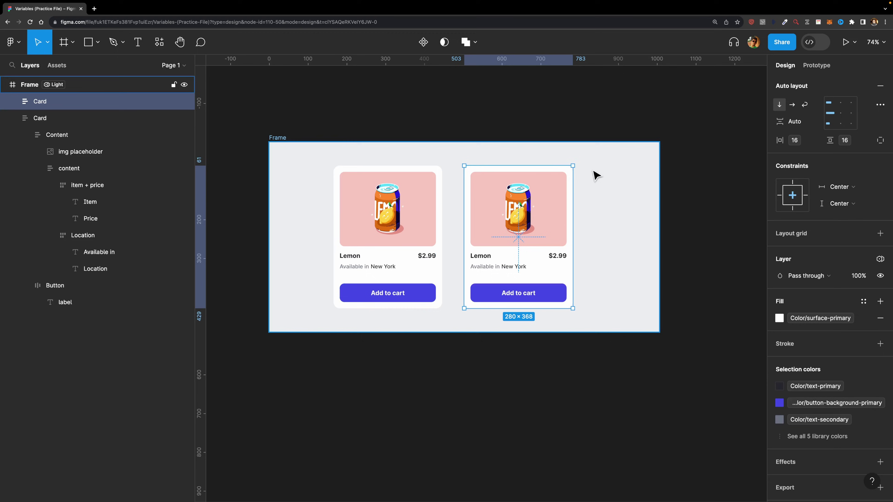
Step: Set the second card's Text mode to German, showing Zitrone, €2.74 and In den Warenkorb legen
scroll(520, 255, up, 3)
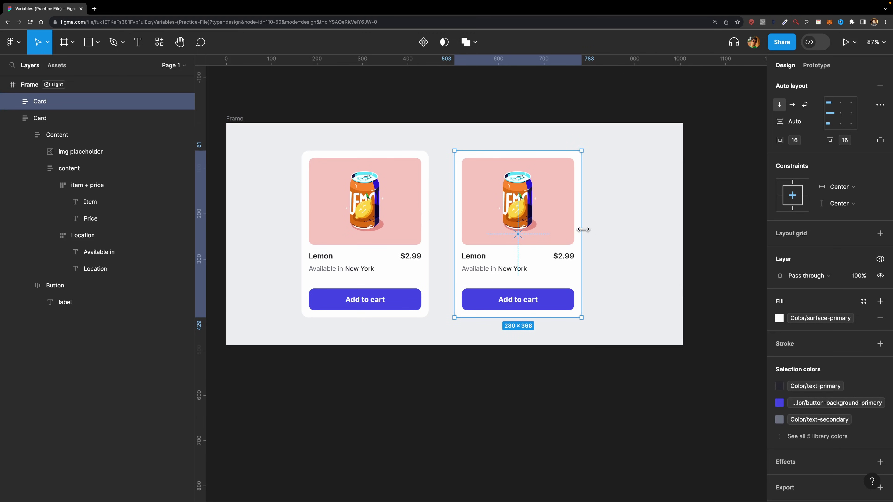
click(880, 259)
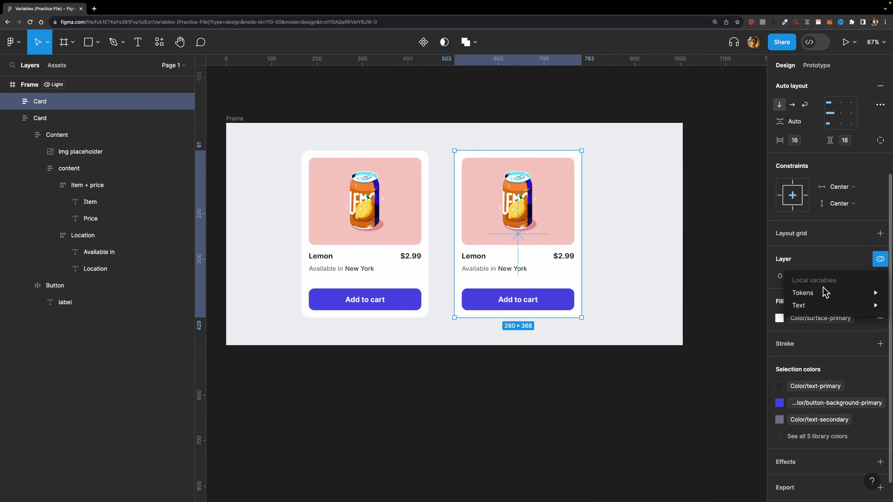
mouse_move(808, 306)
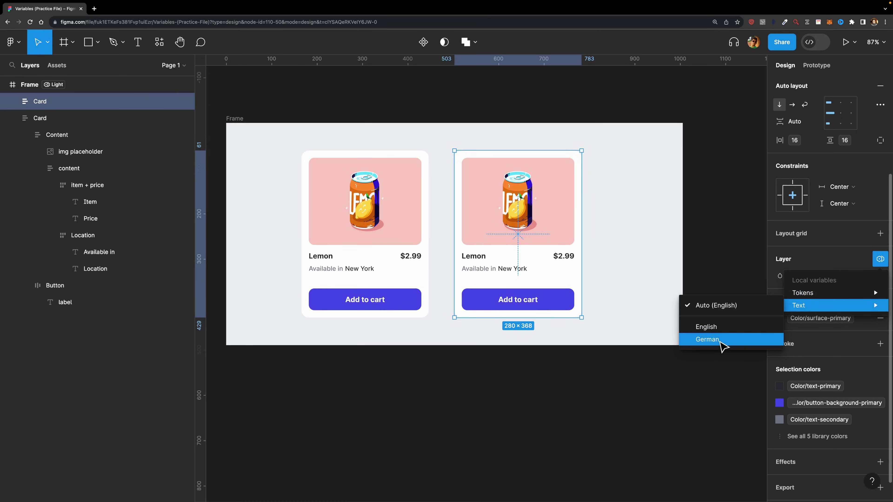
click(707, 340)
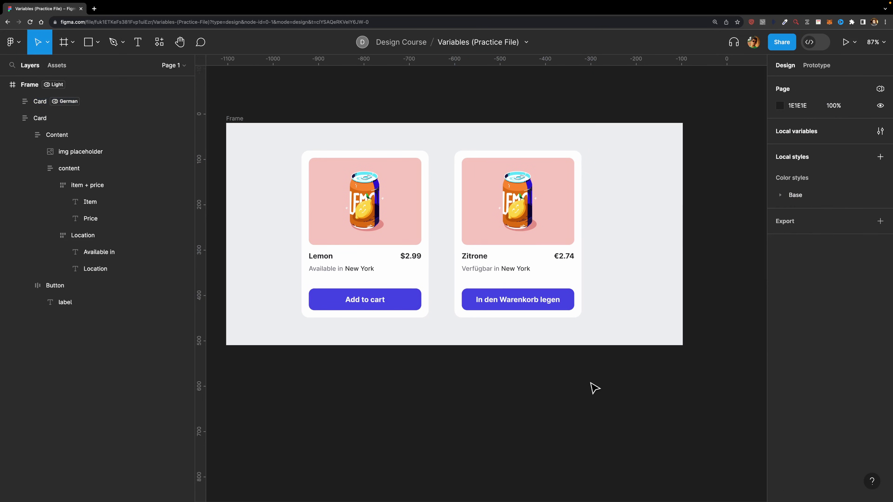